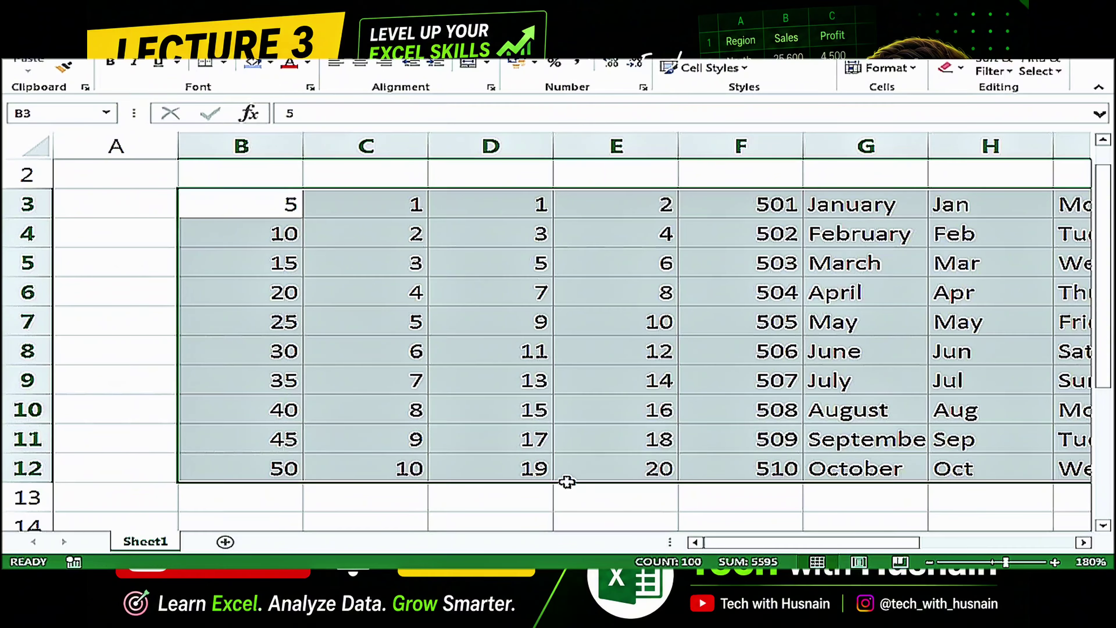
Fill the data range B3:K12 with a light green theme colour, then deselect the range.
drag(776, 546, 796, 546)
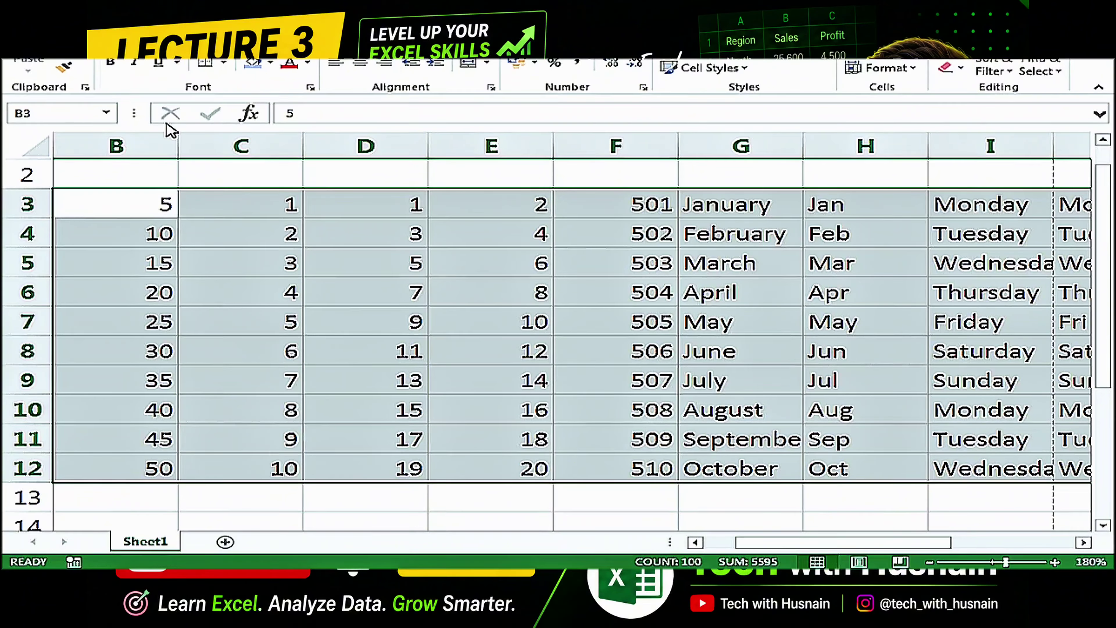
key(alt)
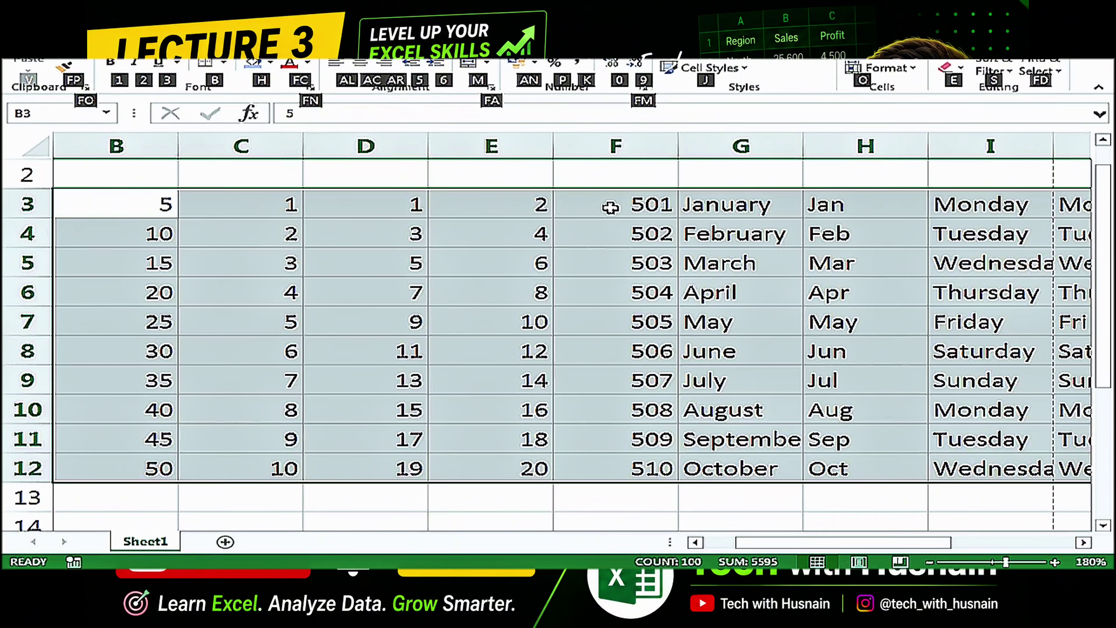
key(h)
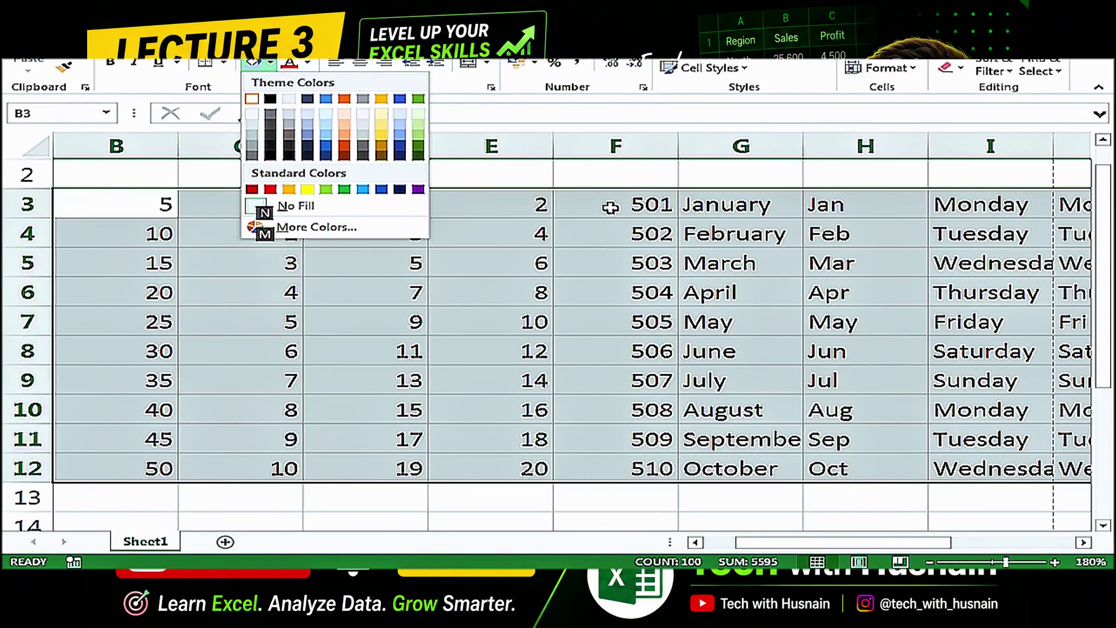
key(Down)
key(Right)
key(Right)
key(Right)
key(Right)
key(Right)
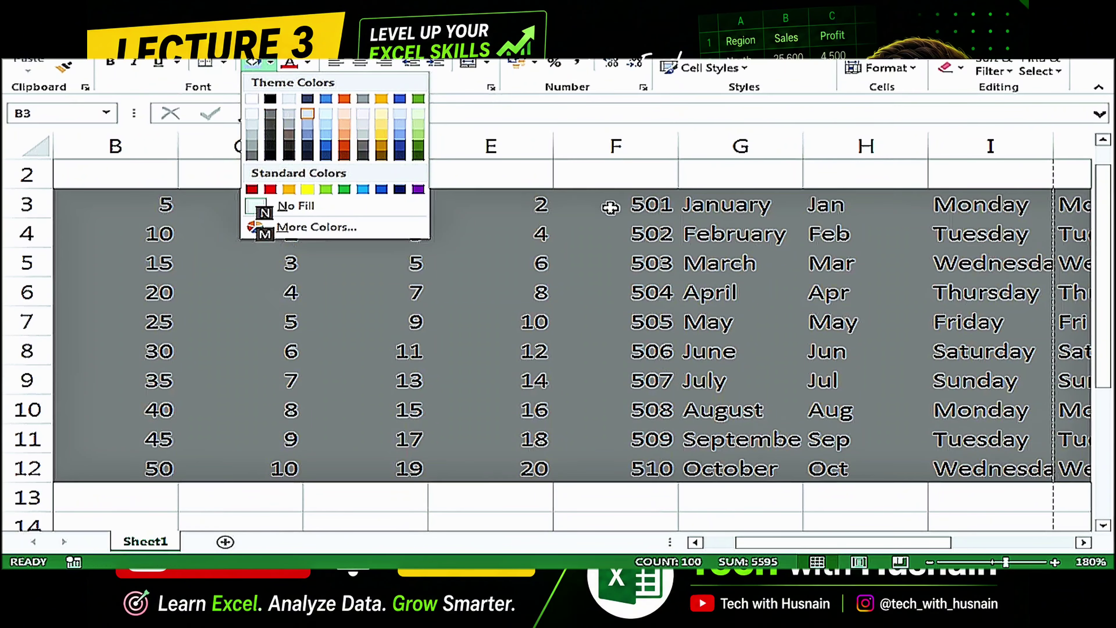
key(Down)
key(Down)
key(Right)
key(Right)
key(Right)
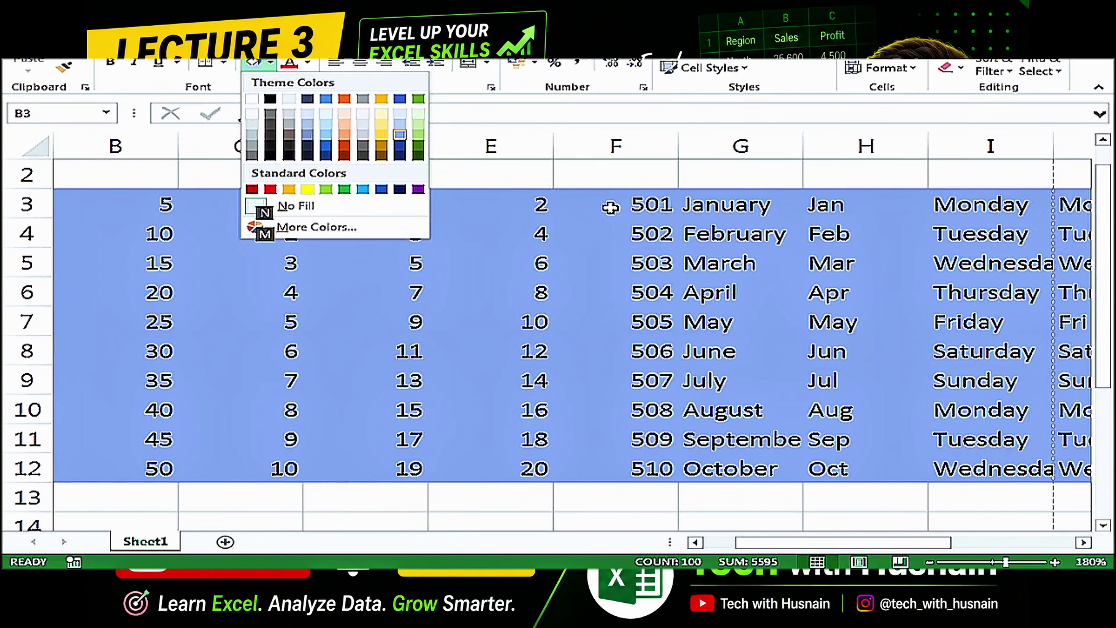
key(Up)
key(Right)
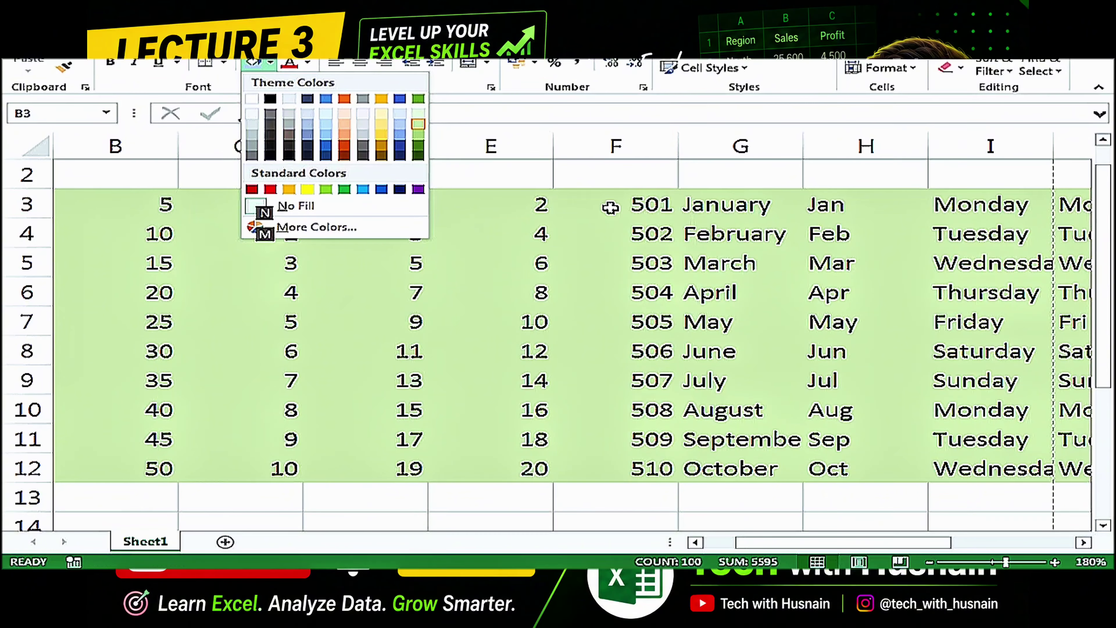
key(Return)
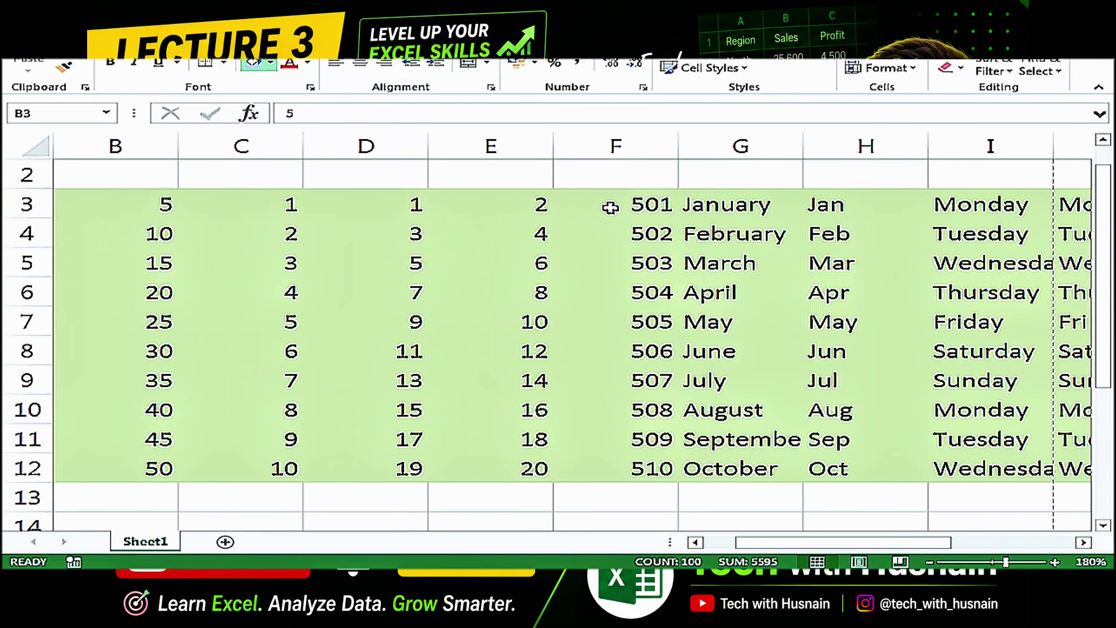
click(285, 232)
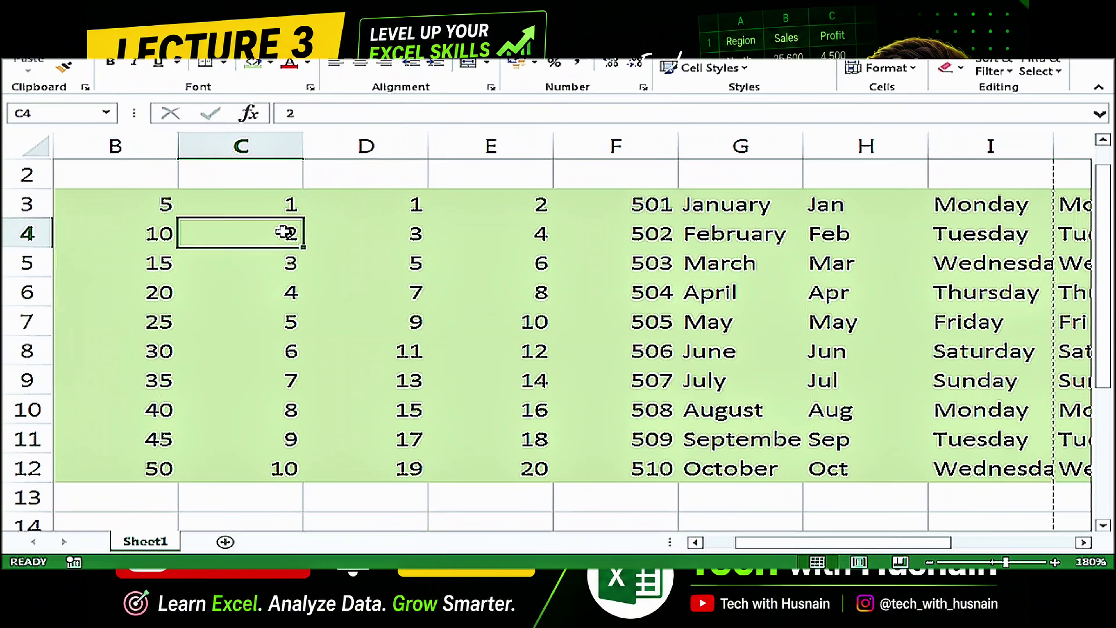
Format all the data in B3:K12 as bold, underlined and italic.
drag(798, 547, 766, 547)
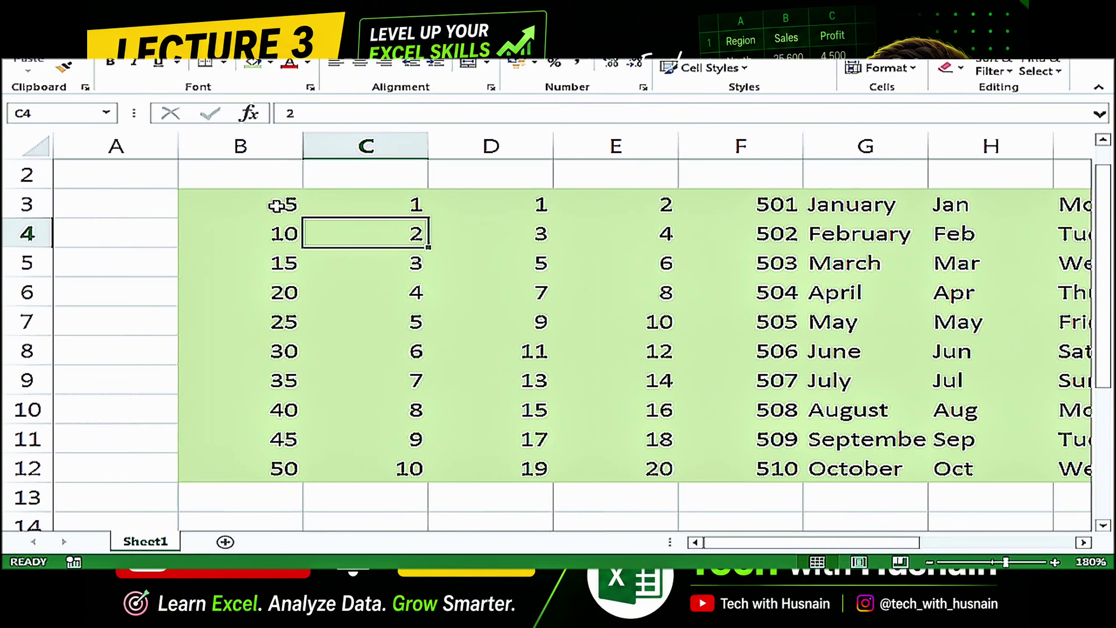
click(277, 205)
key(ctrl+shift+End)
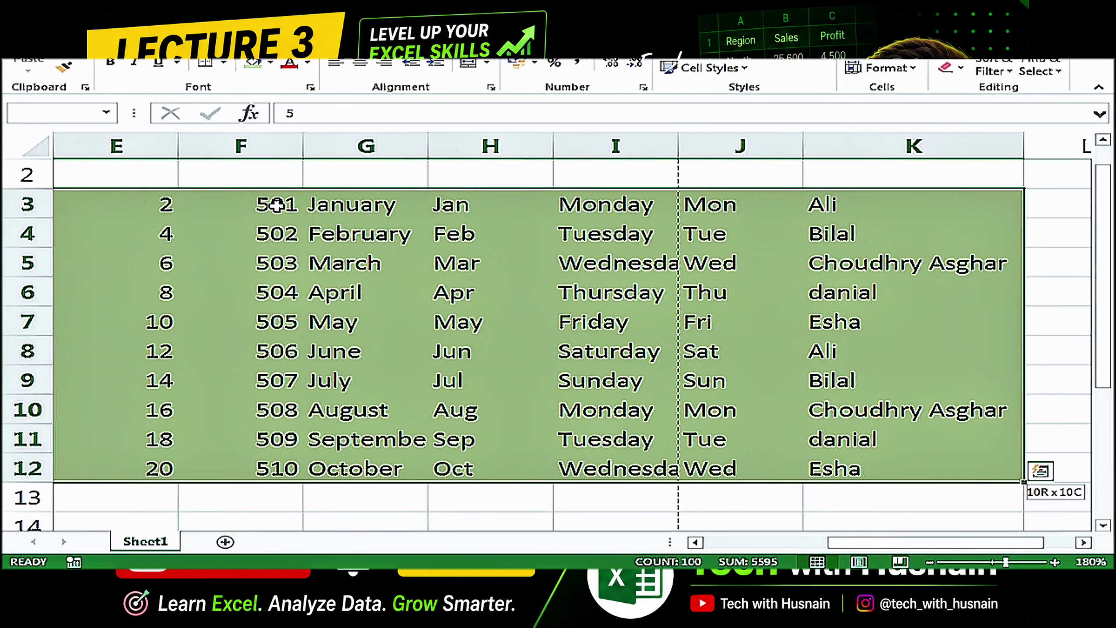
key(ctrl+b)
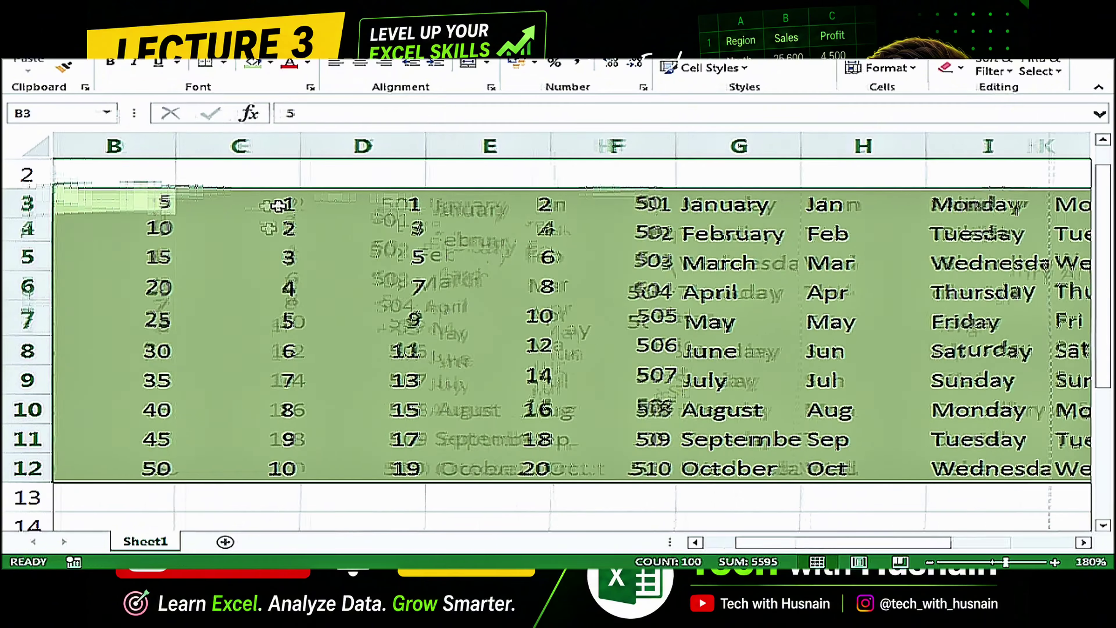
key(ctrl+u)
key(ctrl+i)
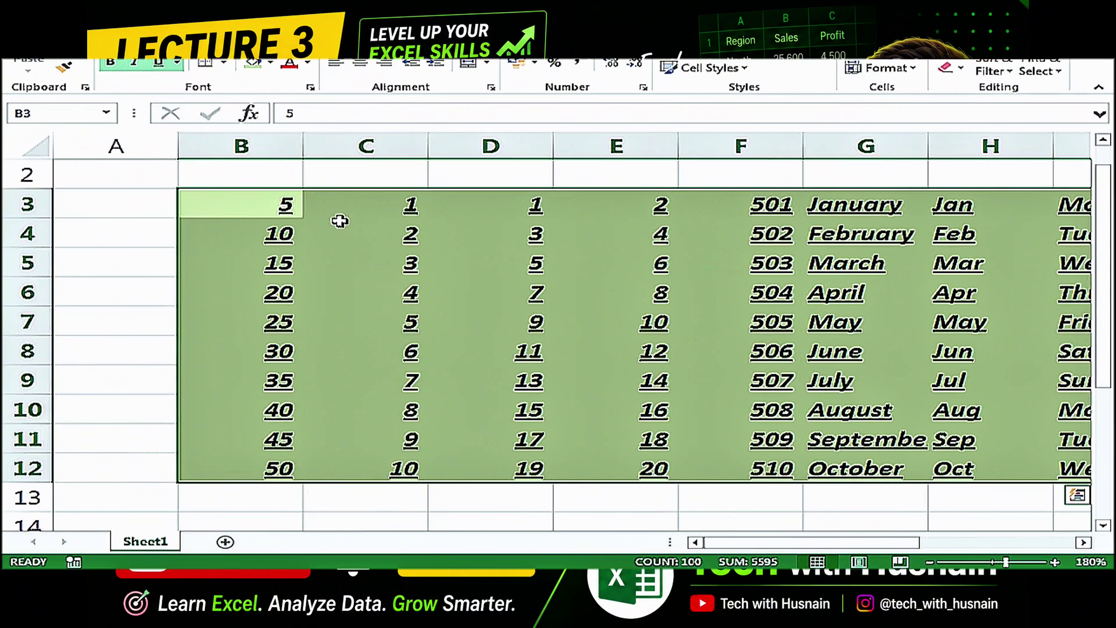
click(229, 209)
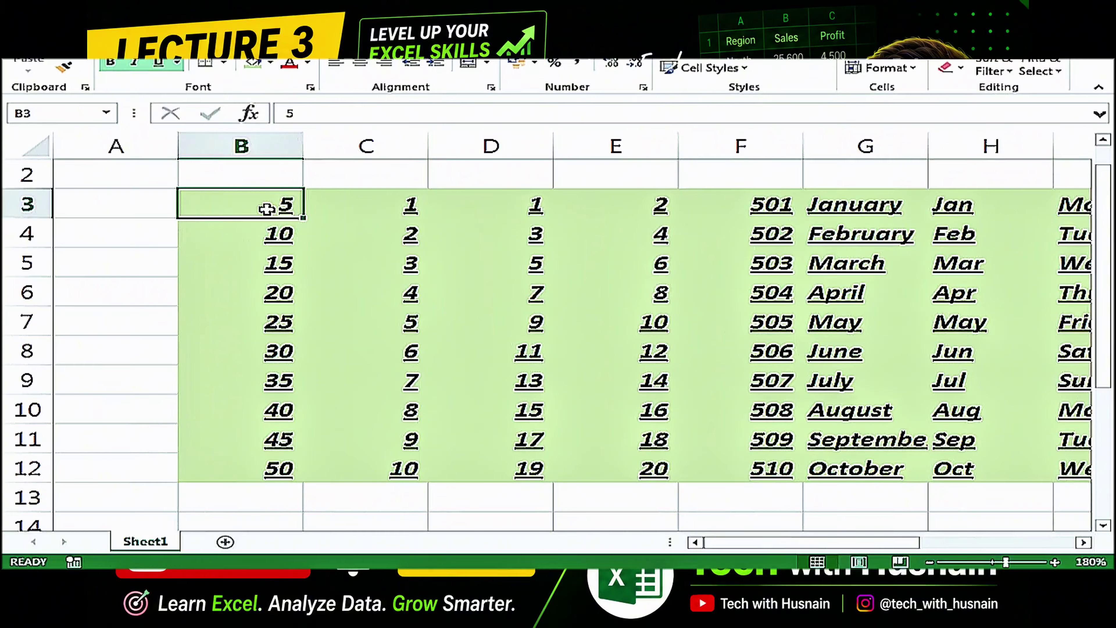
Select B3:K12 and change its font colour to the standard red.
key(ctrl+shift+End)
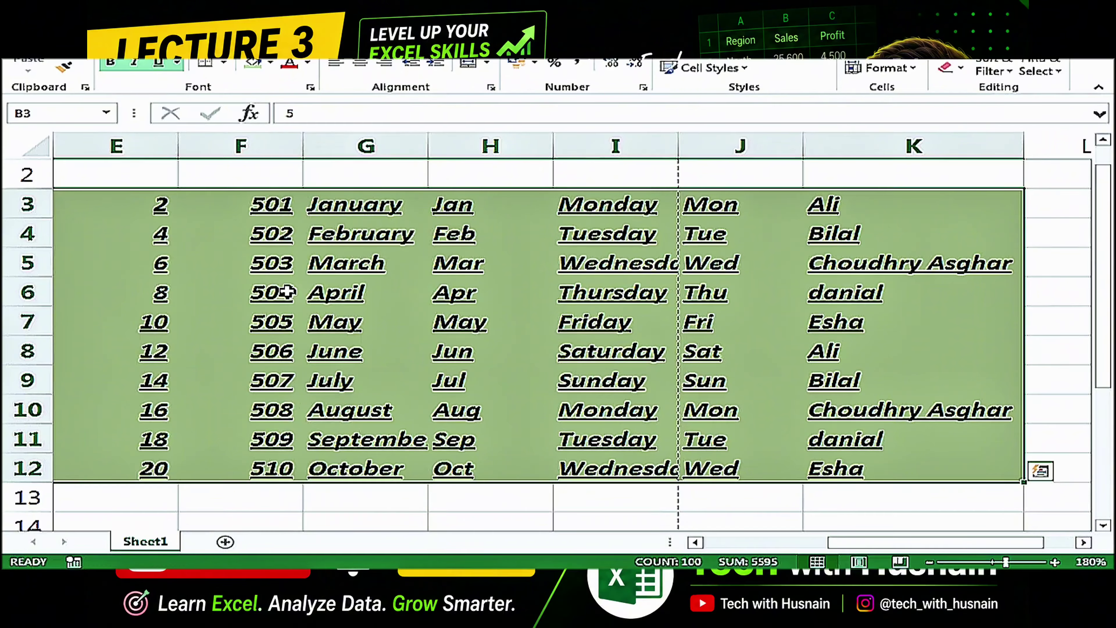
key(alt)
key(h)
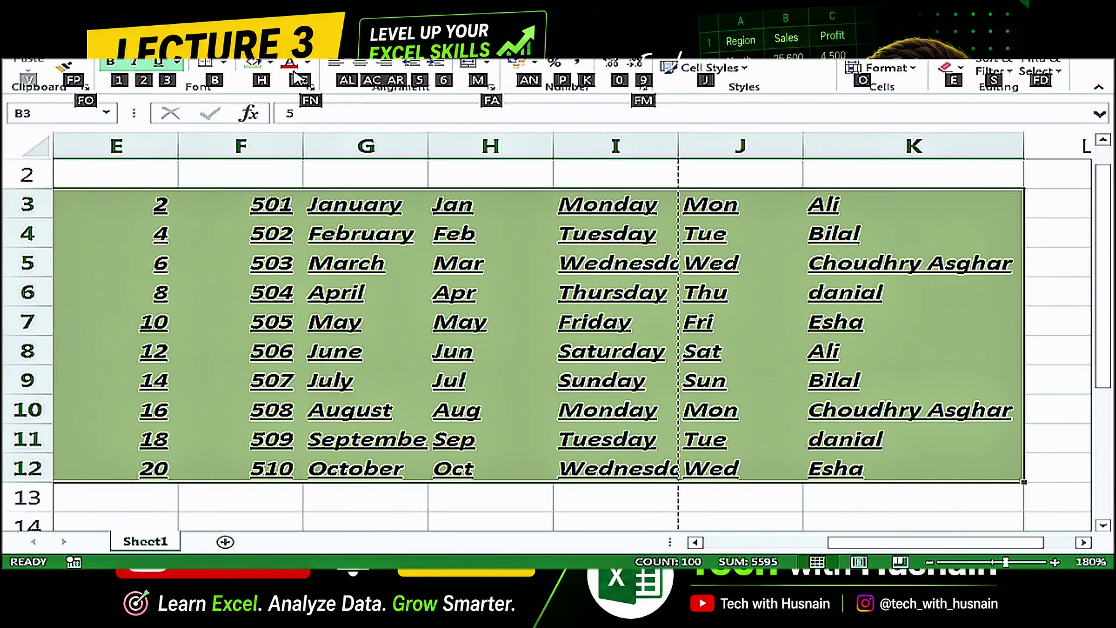
key(f)
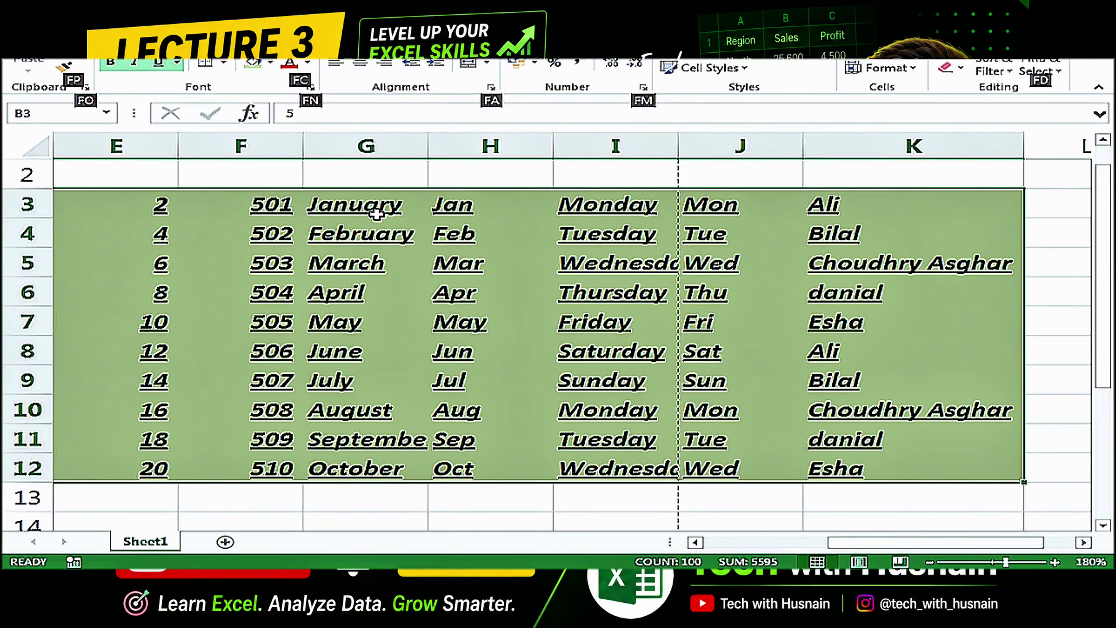
key(c)
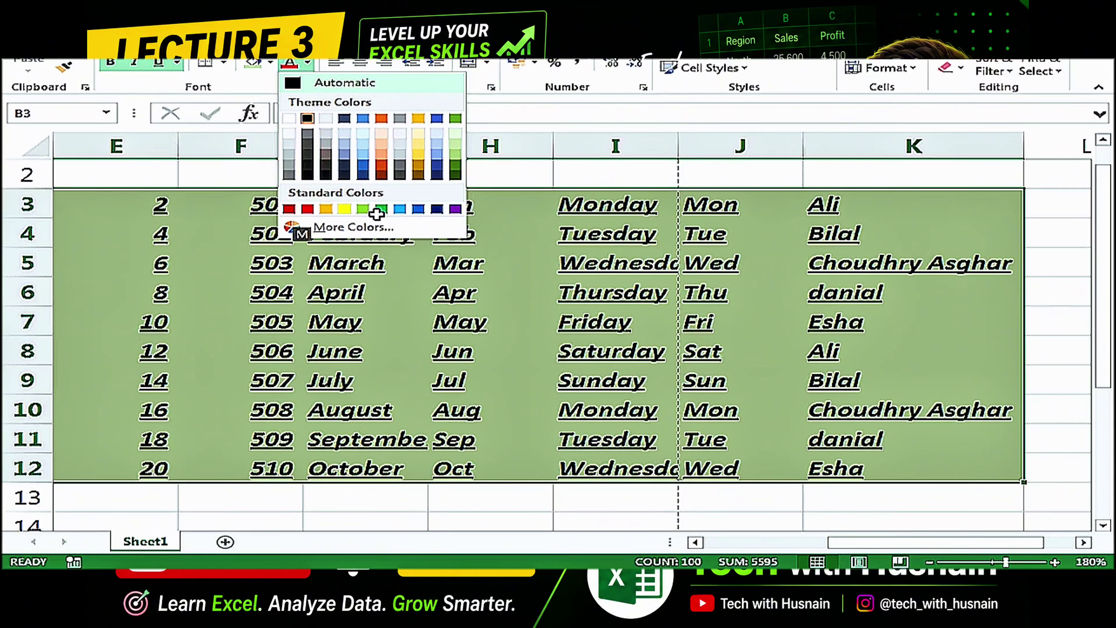
key(Down)
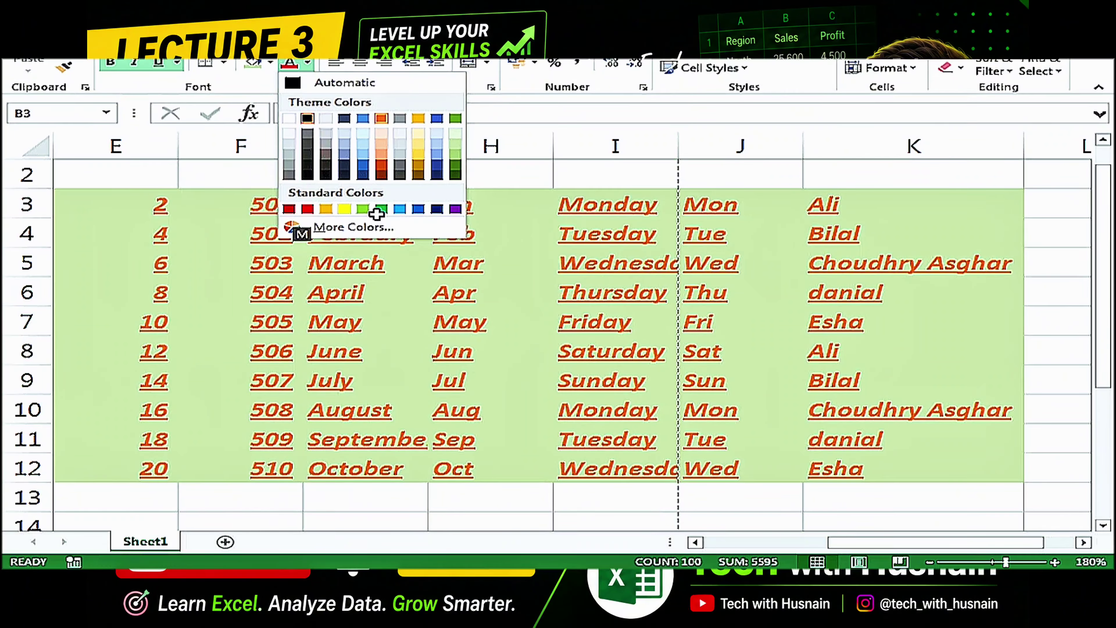
key(Right)
key(Right)
key(Right)
key(Down)
key(Down)
key(Down)
key(Down)
key(Down)
key(Down)
key(Down)
key(Down)
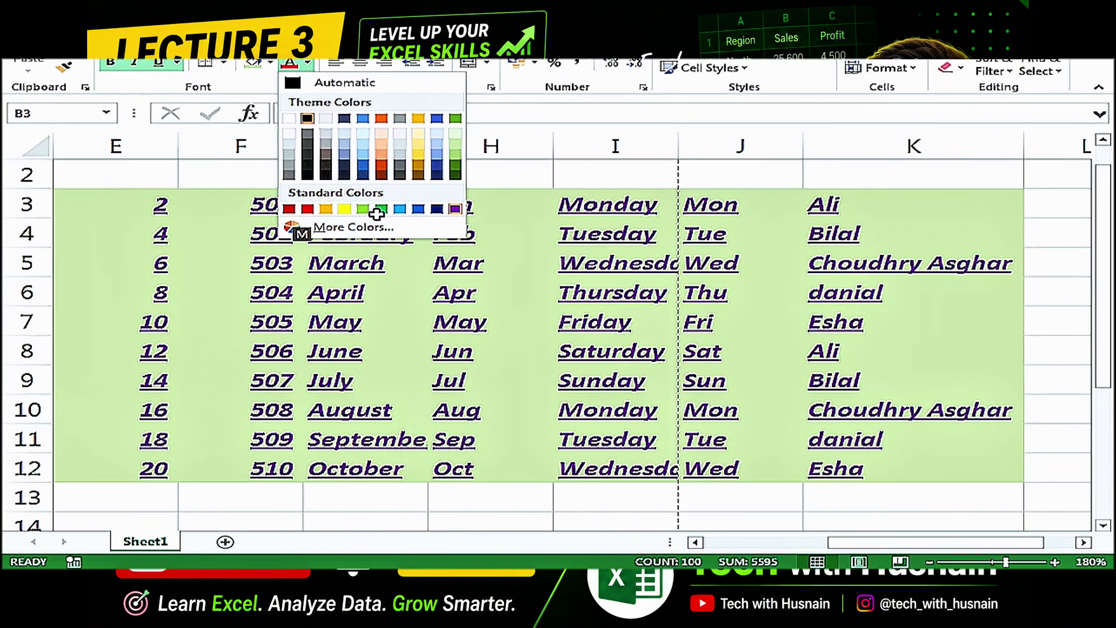
key(Up)
key(Up)
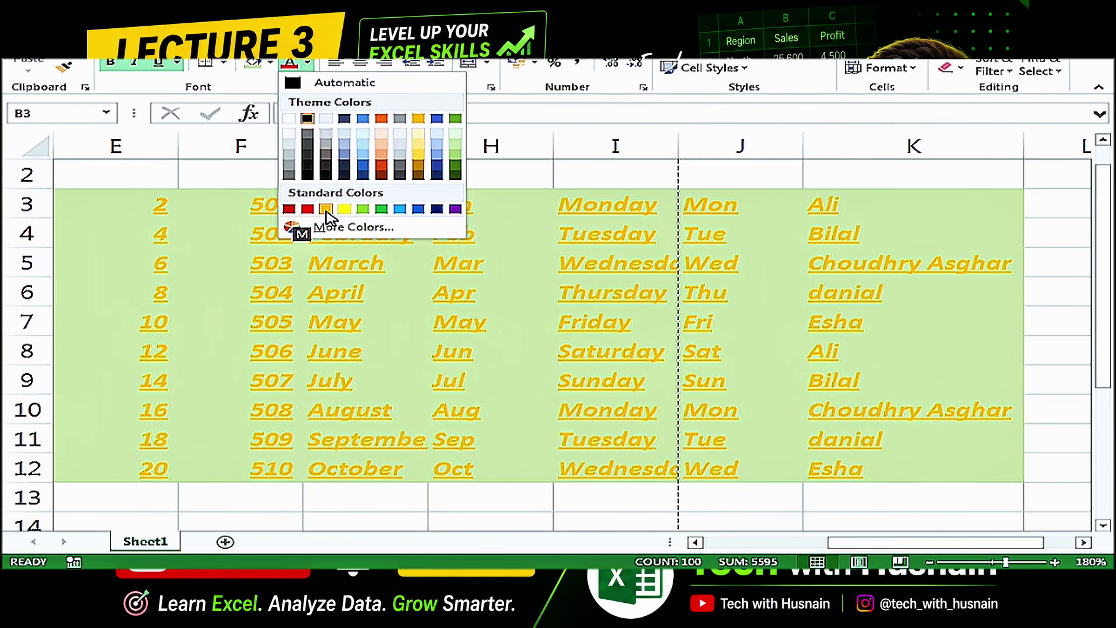
click(308, 210)
scroll(373, 216, left, 4)
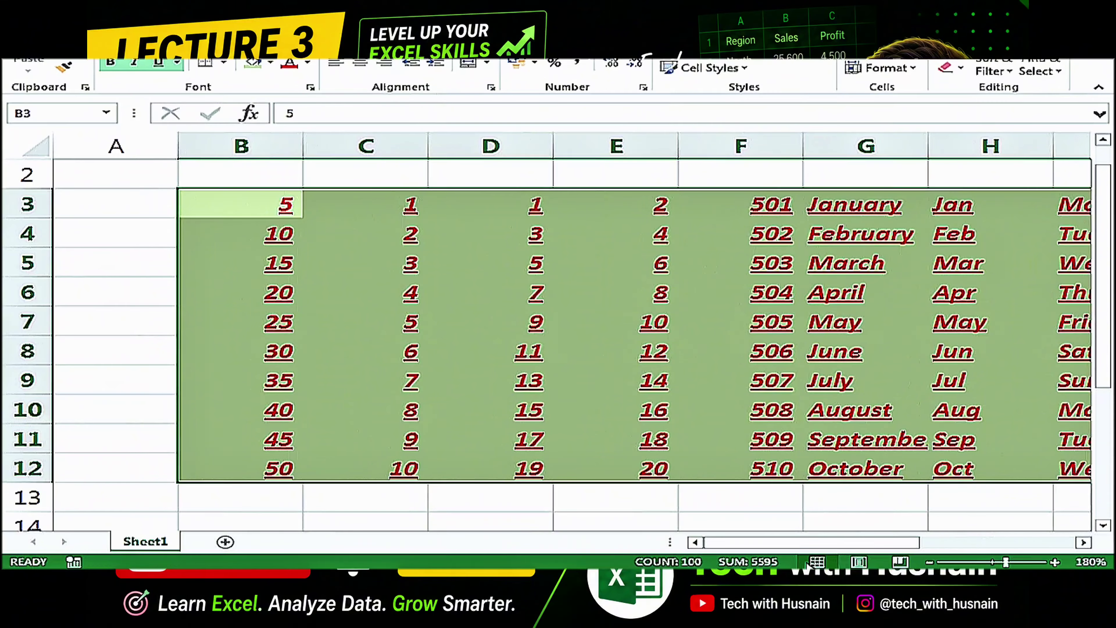
Clear only the formats from the selected range B3:K12, keeping its contents.
mouse_move(791, 545)
mouse_down()
mouse_move(835, 544)
mouse_move(794, 543)
mouse_up()
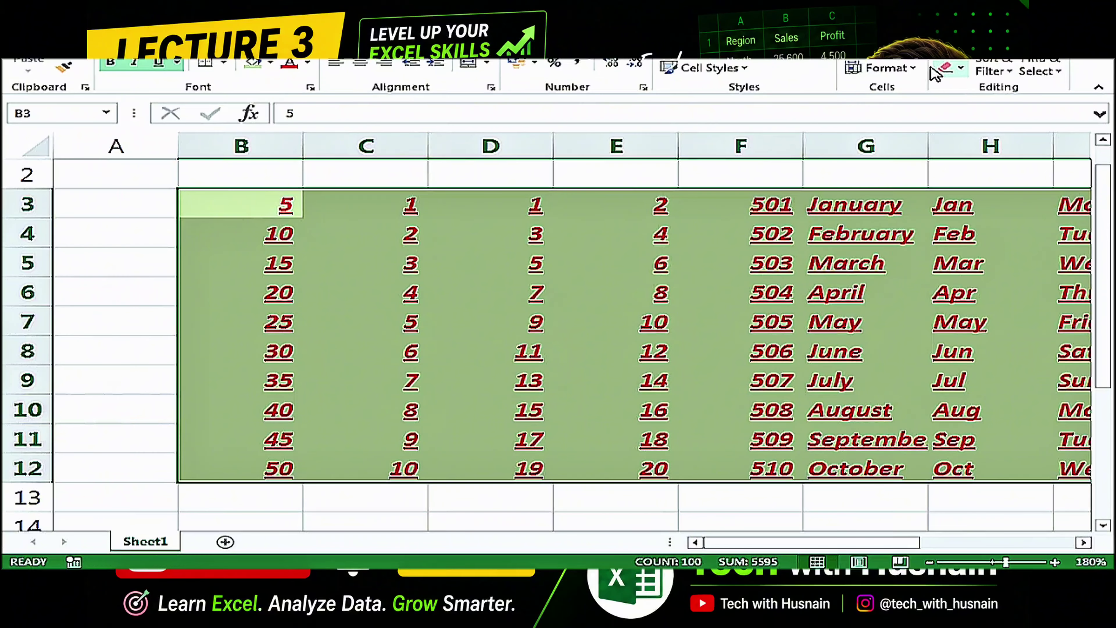
click(951, 69)
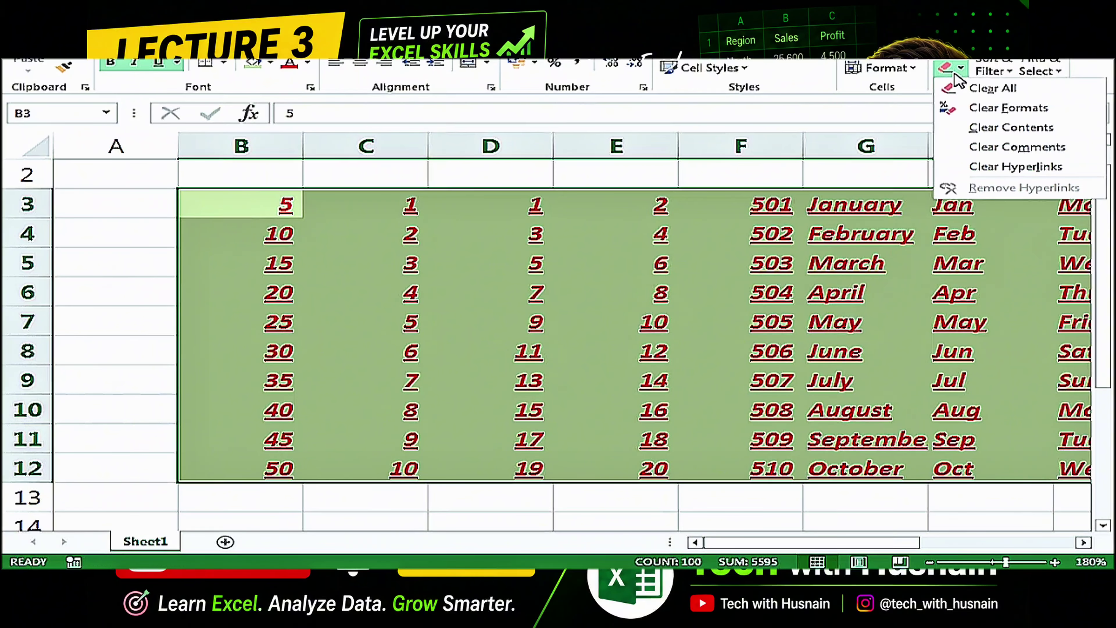
click(972, 109)
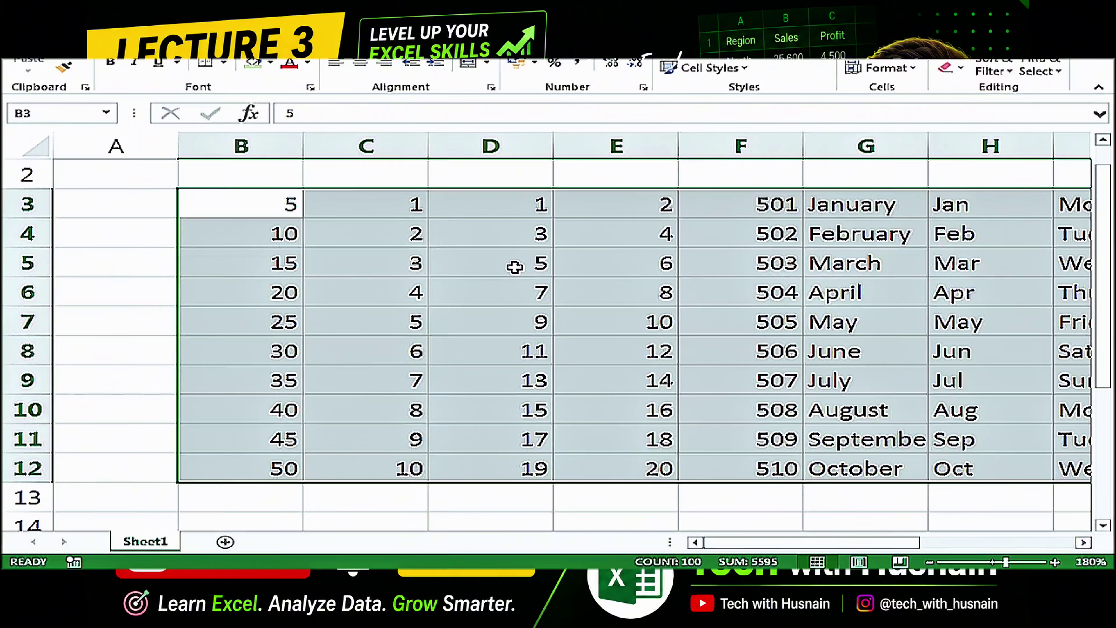
Dismiss the Quick Analysis options and undo the clearing of formats on B3:K12.
key(ctrl+q)
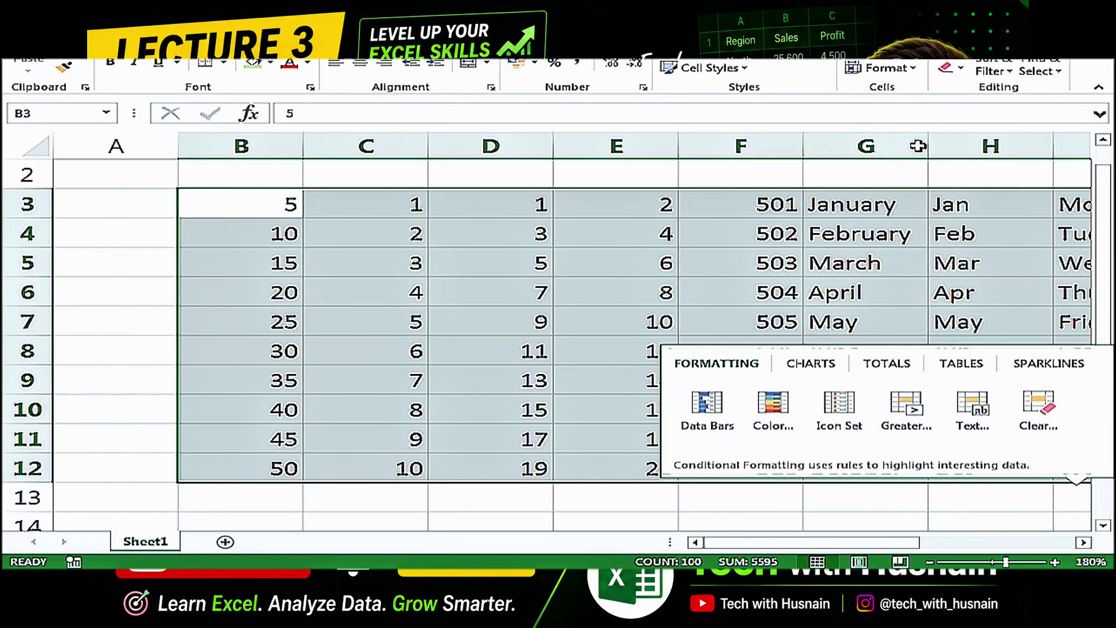
key(Escape)
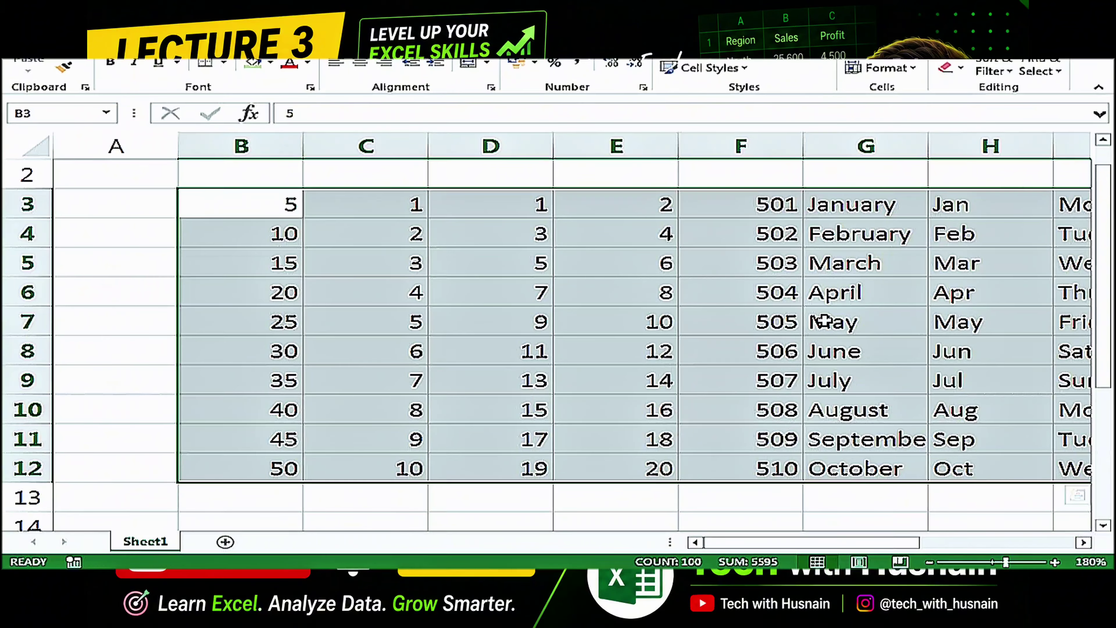
key(ctrl+shift+q)
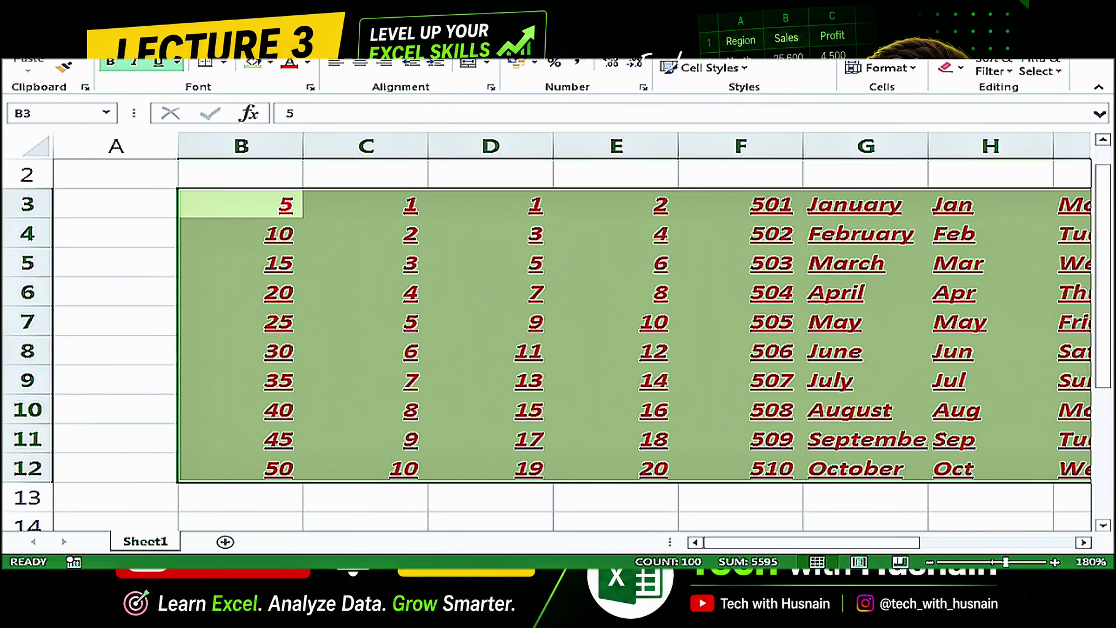
Remove the fill, font colour and text styles from B3:K12 again with Clear Formats.
drag(772, 543, 801, 547)
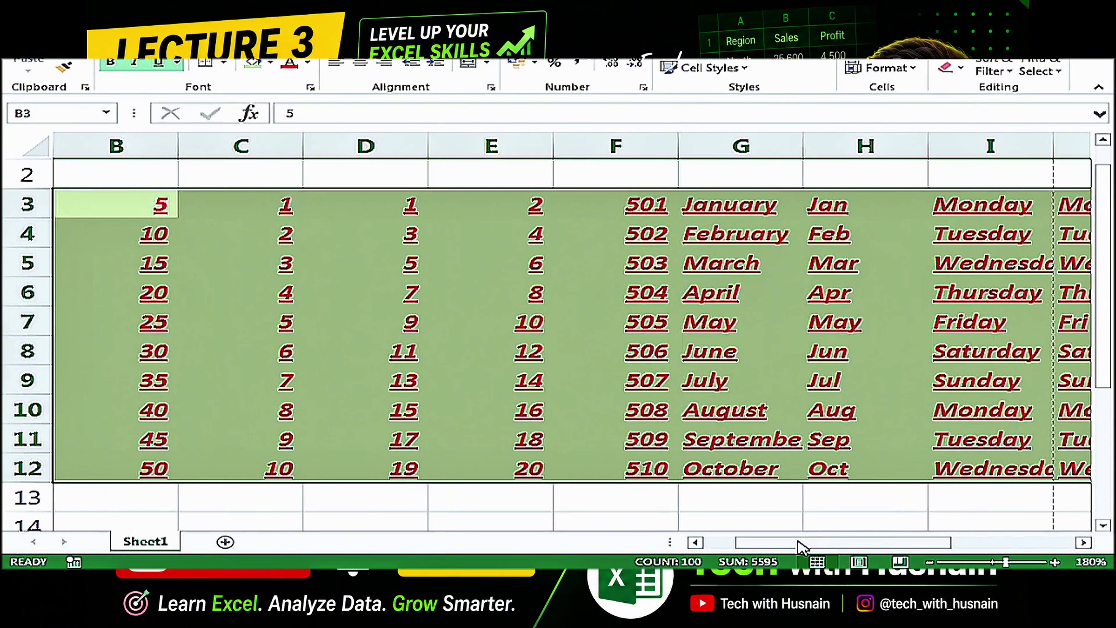
key(alt+h)
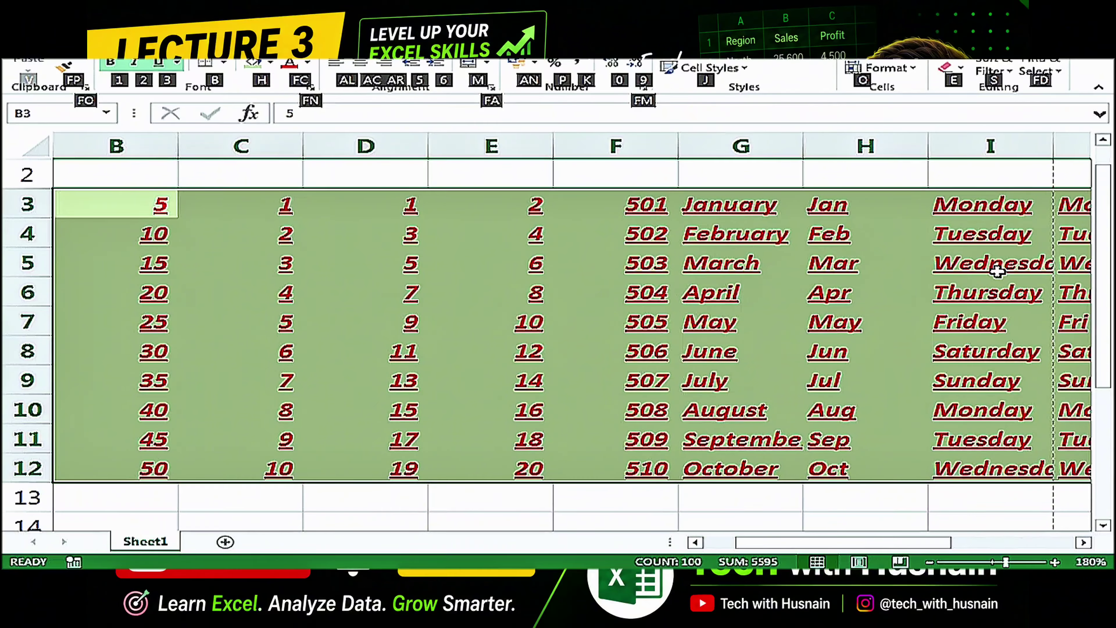
key(e)
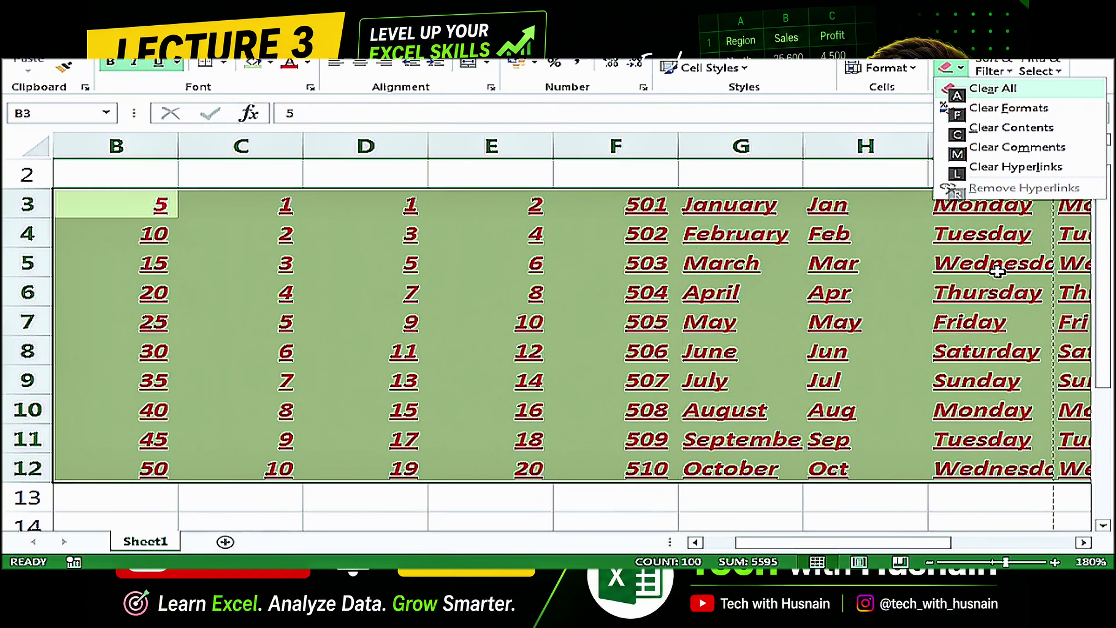
key(f)
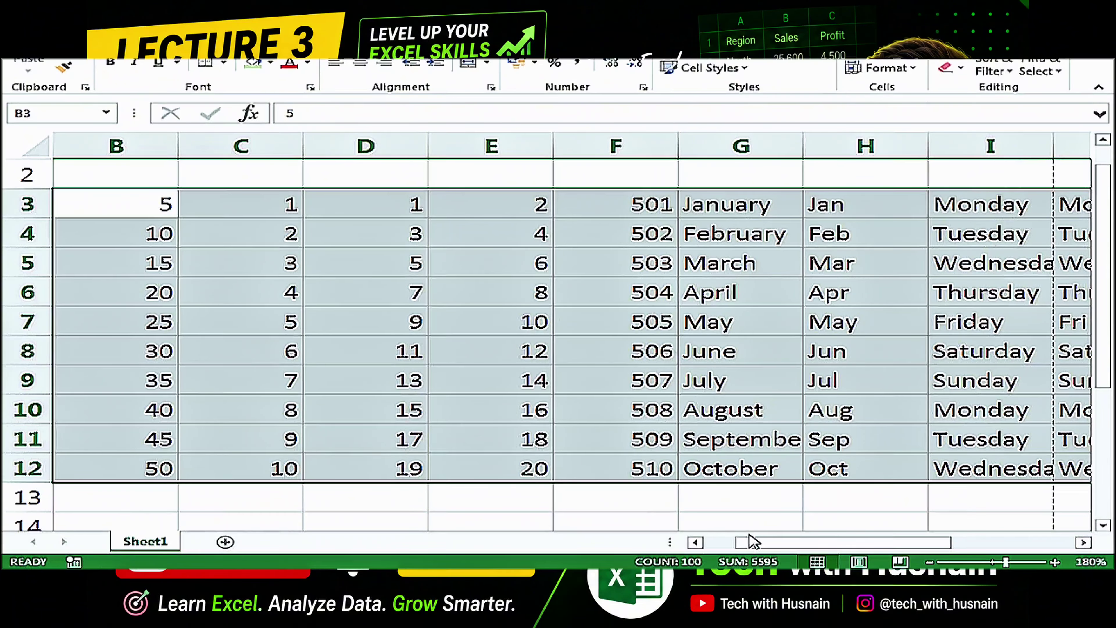
Review the Clear options without applying one, and undo the last format clearing on B3:K12.
drag(769, 543, 691, 539)
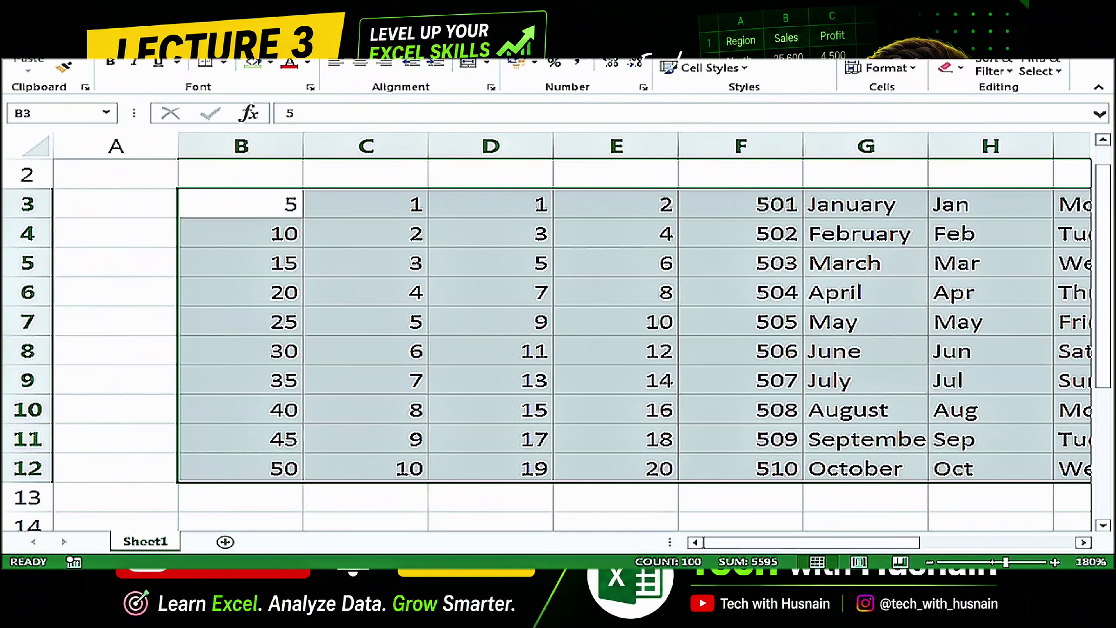
click(952, 67)
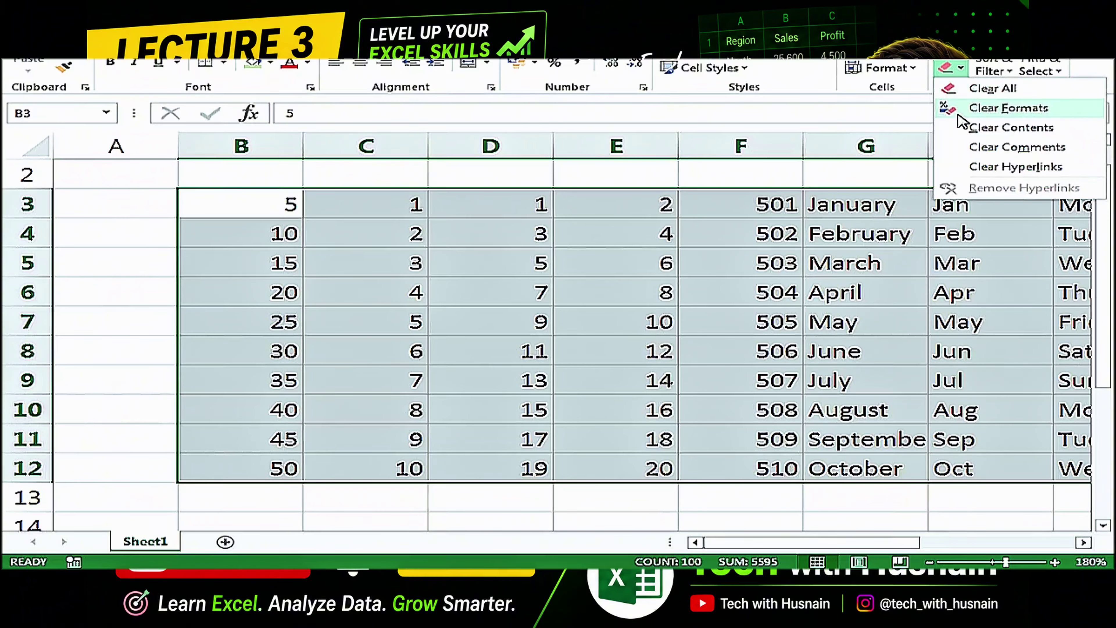
click(494, 273)
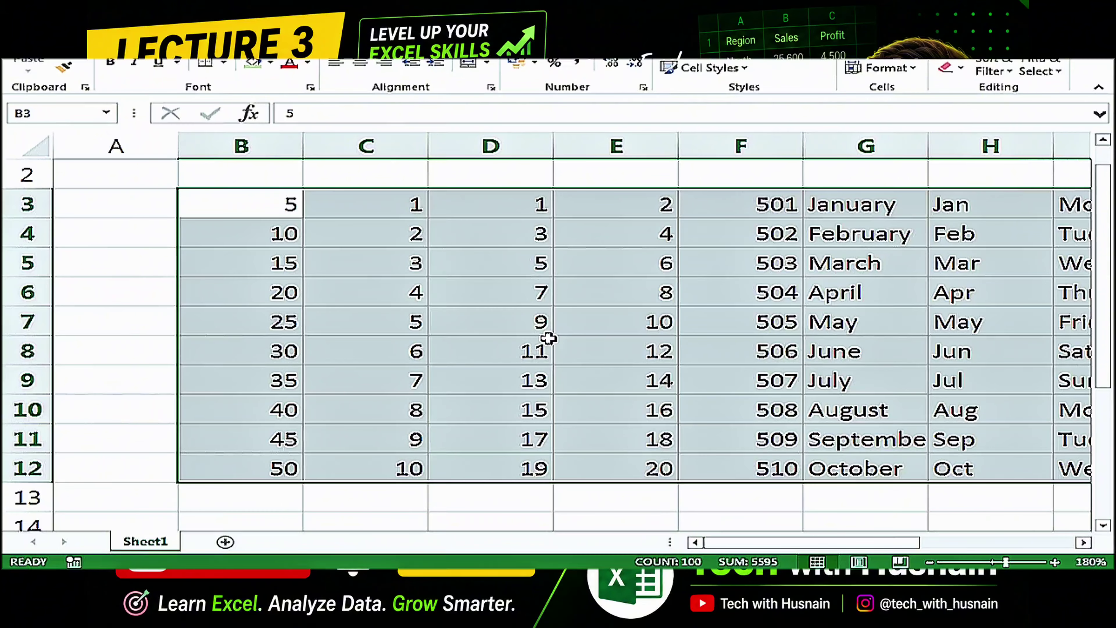
key(ctrl+z)
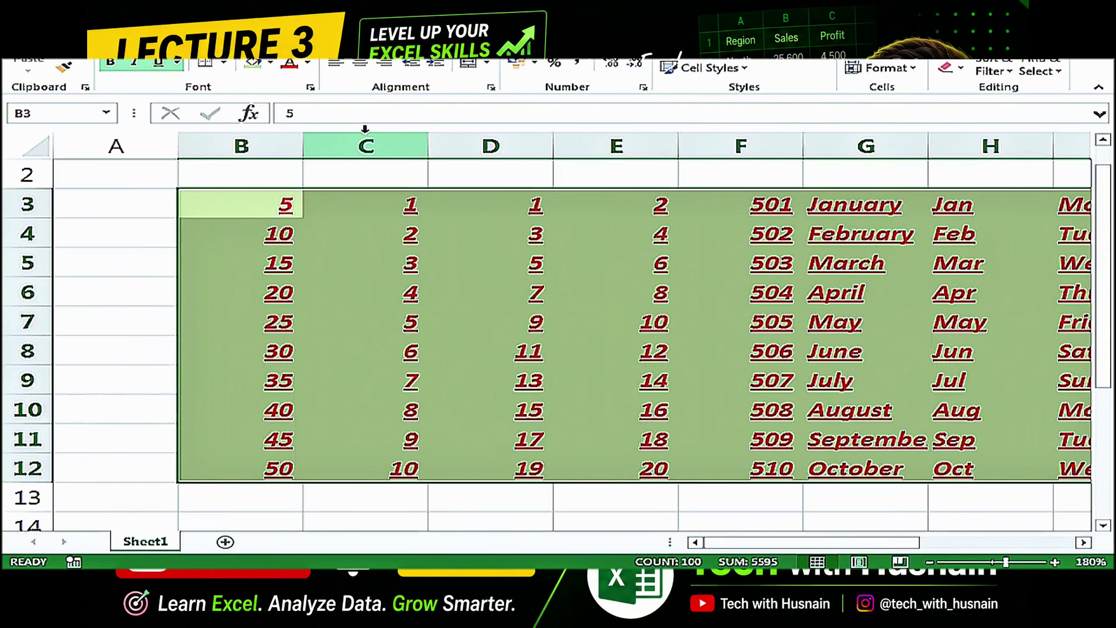
Clear only the formats from the selected range B3:K12, check cell C3, and undo the clearing.
key(alt+h)
key(e)
key(f)
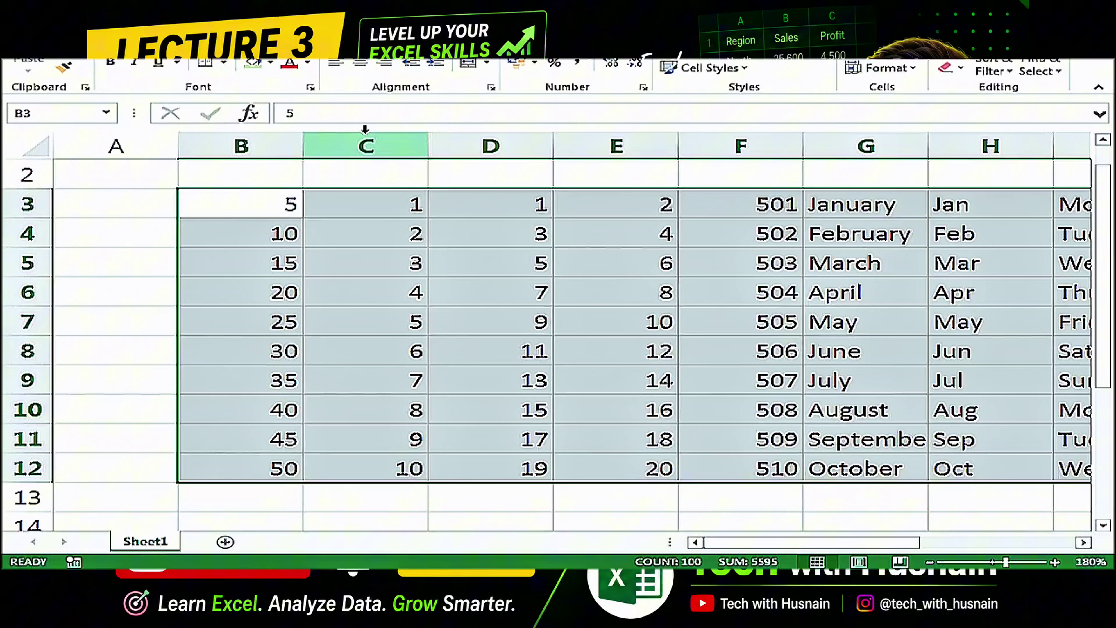
click(345, 196)
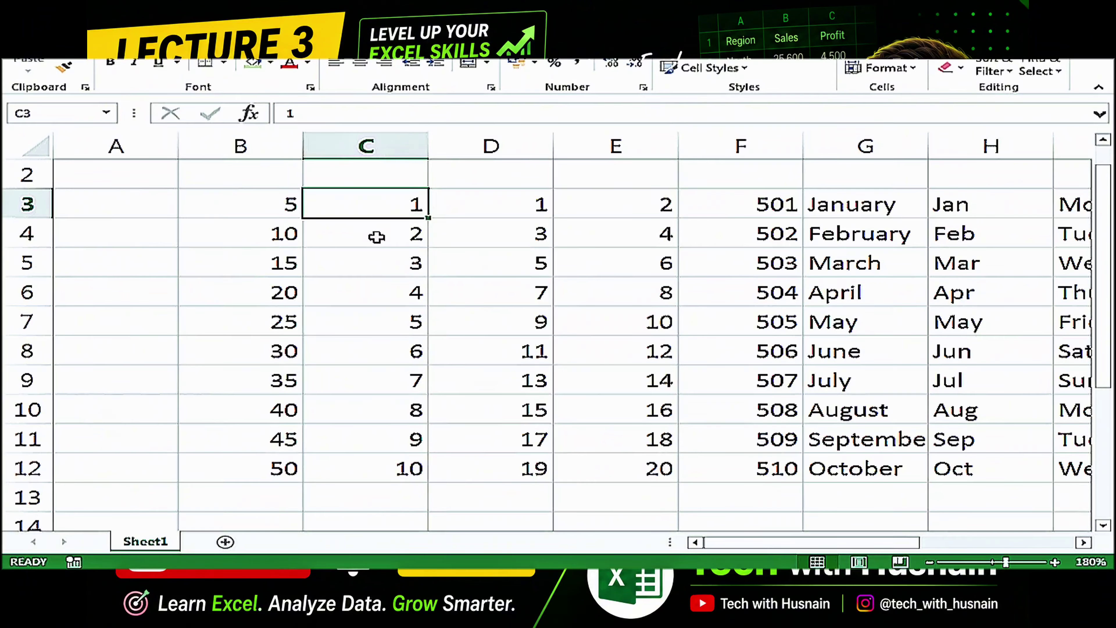
key(ctrl+z)
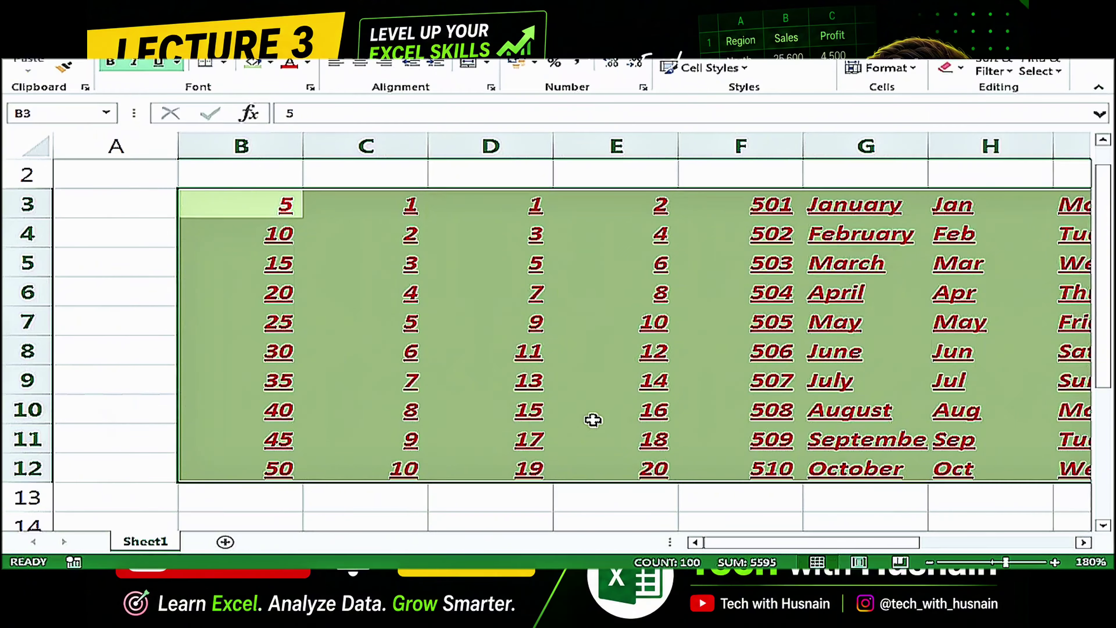
Remove both the contents and the formatting from B3:K12, check the emptied cells, and restore the formatted data.
key(ctrl+z)
click(358, 221)
click(272, 203)
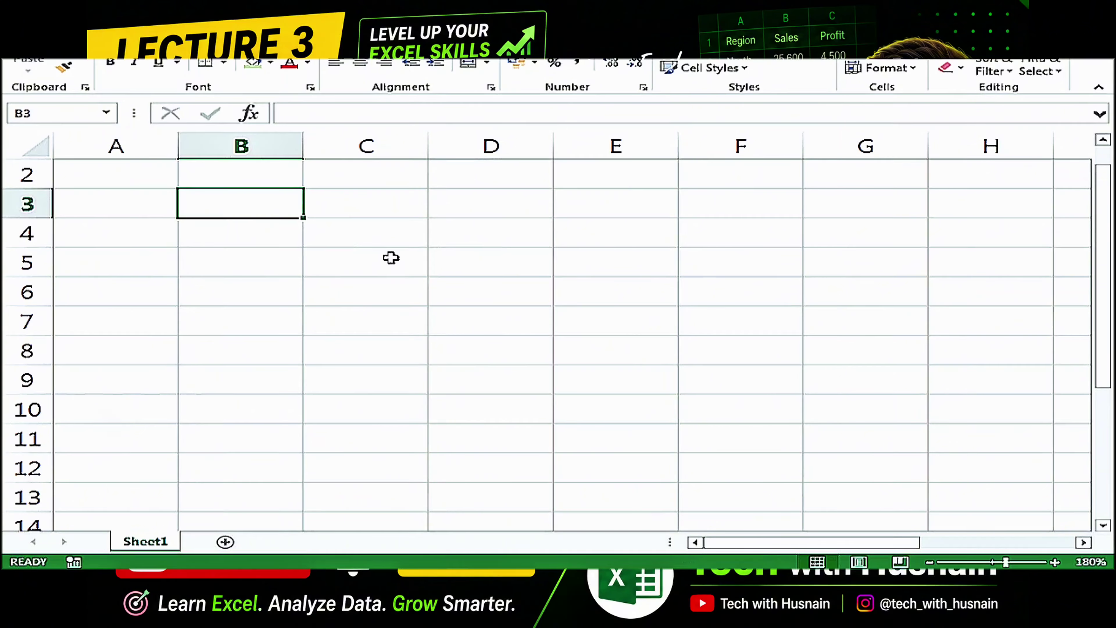
key(ctrl+y)
click(352, 234)
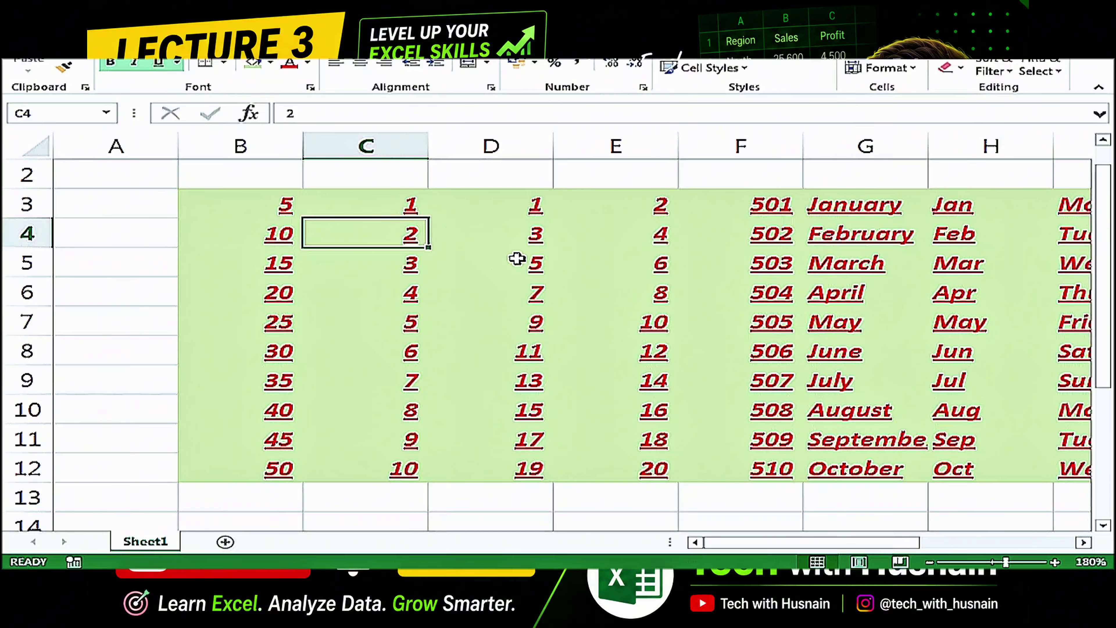
click(273, 209)
click(610, 274)
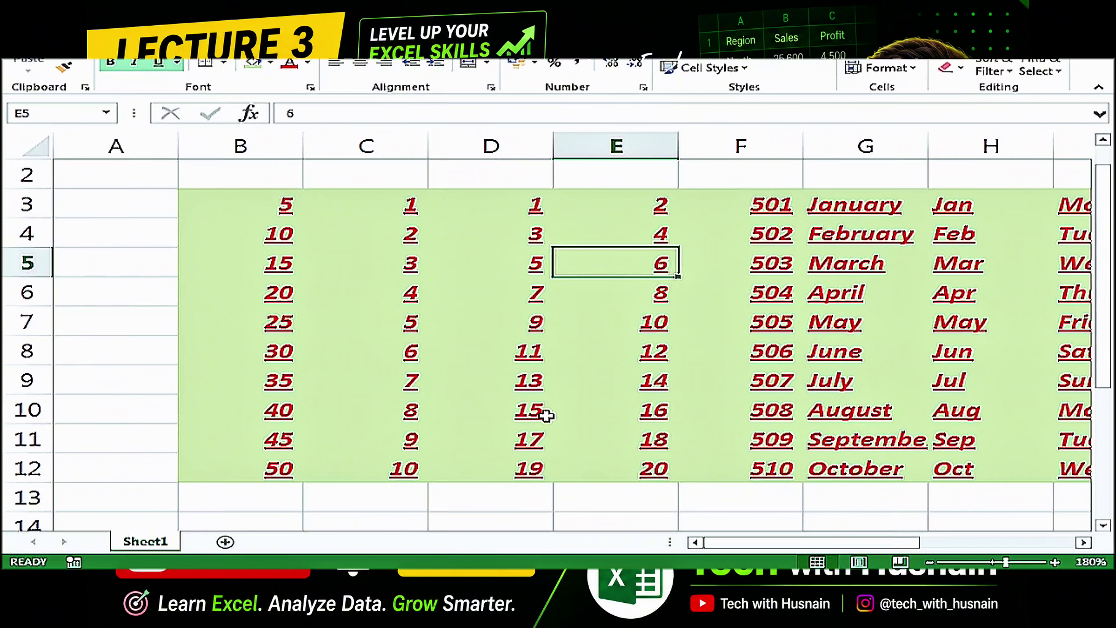
click(249, 205)
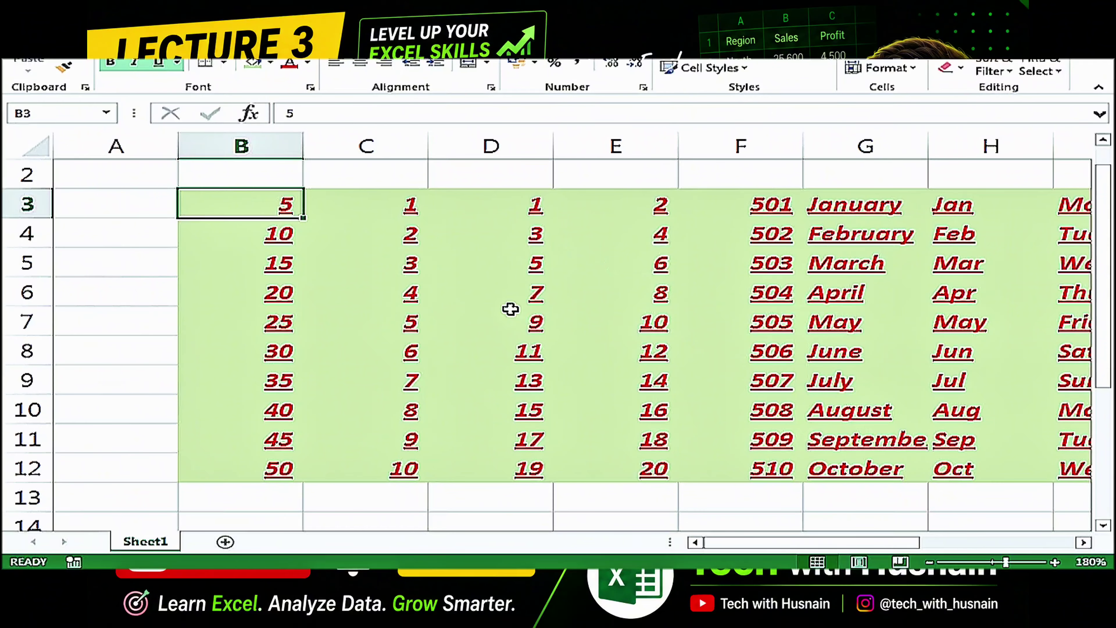